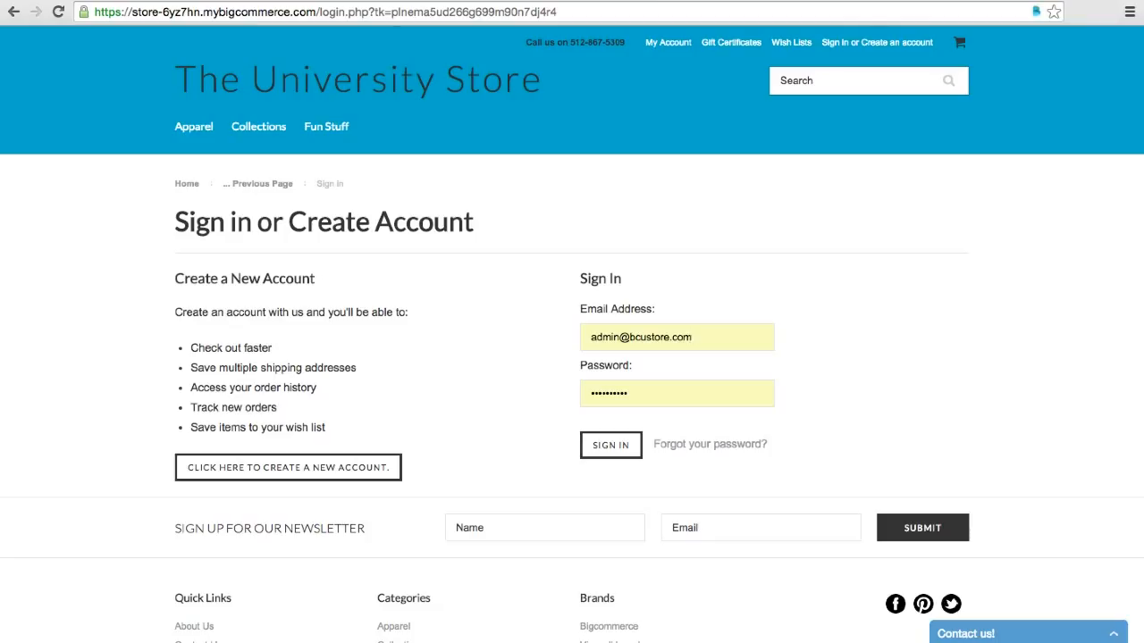
Step: Sign in to the store account and open the item return form for the completed order
{"action": "left_click", "coordinate": [585, 452]}
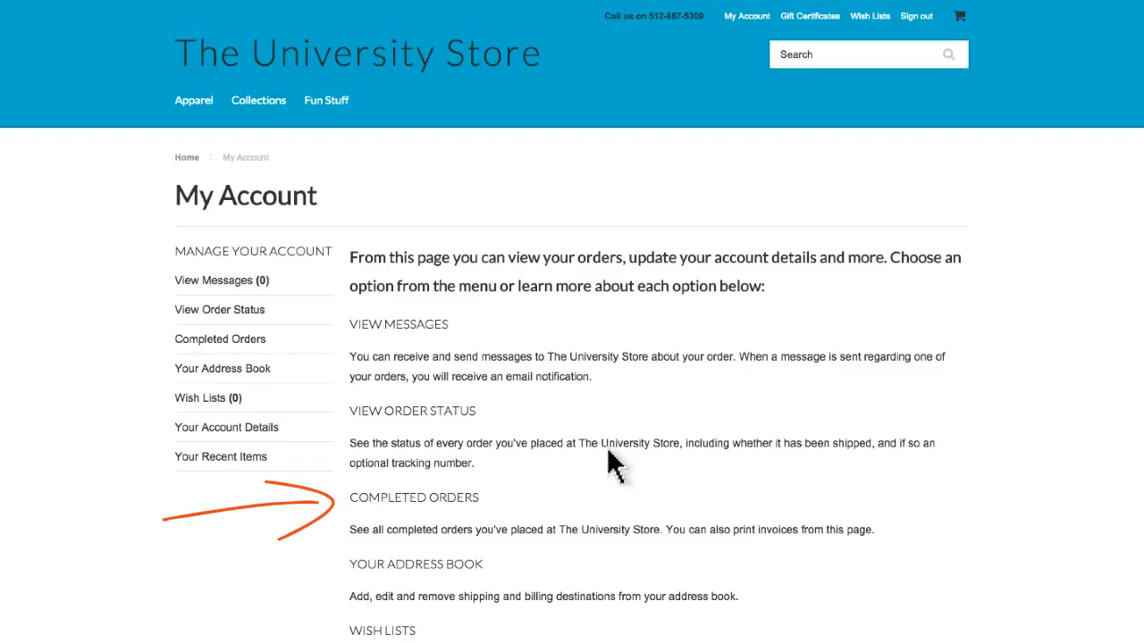
{"action": "left_click", "coordinate": [409, 503]}
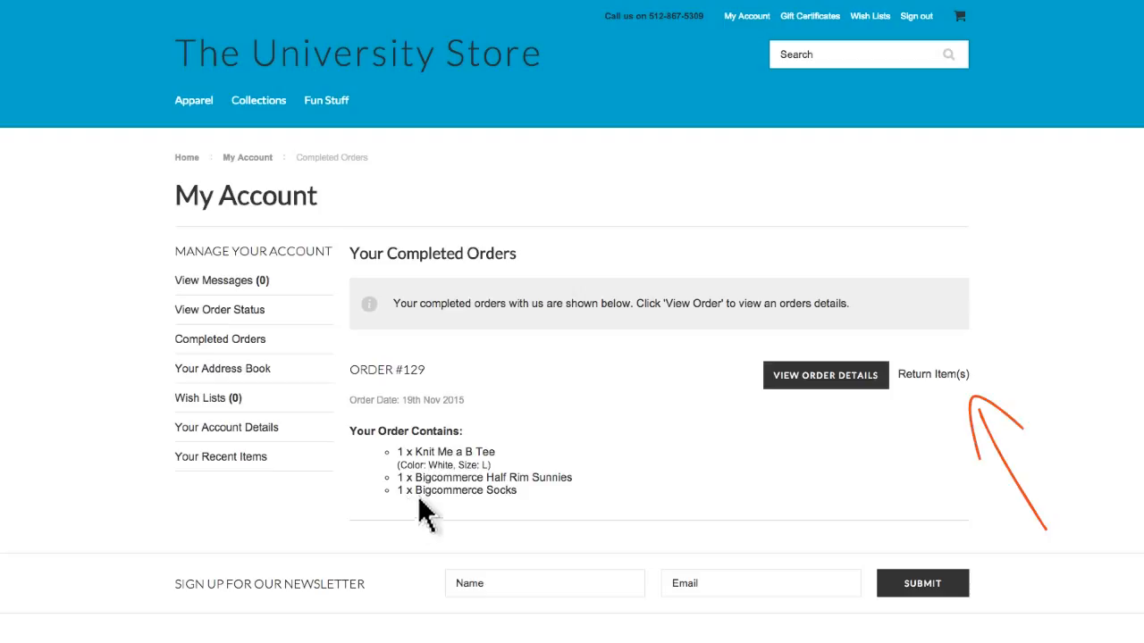
{"action": "left_click", "coordinate": [924, 373]}
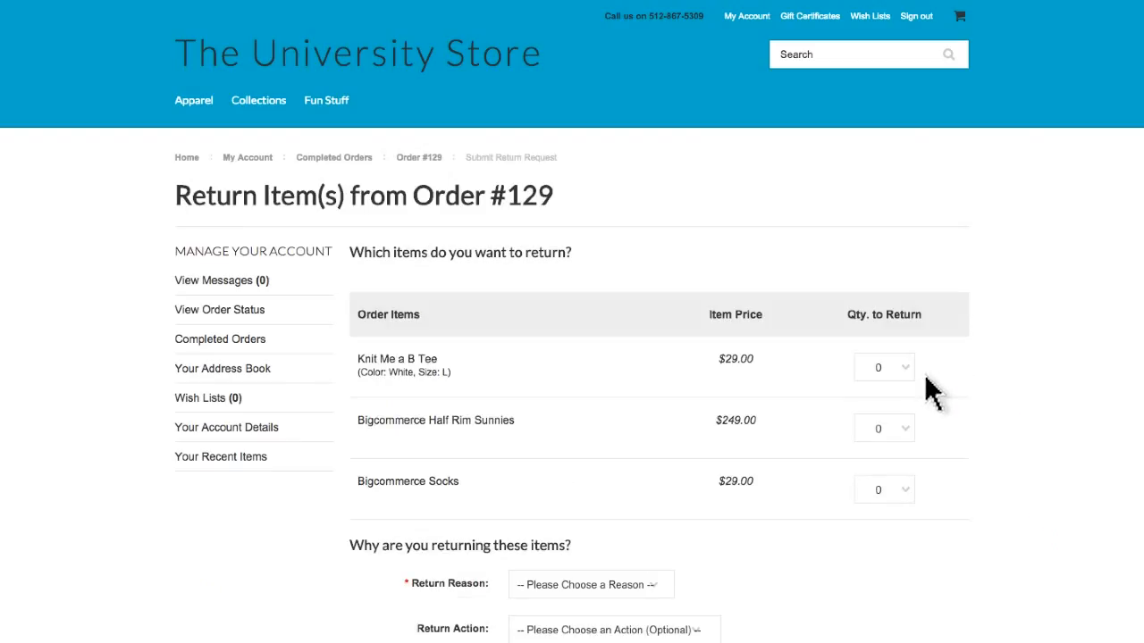
Step: Fill the return form for one Knit Me a B Tee with reason Not Satisfied With The Product and action Store Credit
{"action": "left_click", "coordinate": [903, 370]}
{"action": "left_click", "coordinate": [894, 381]}
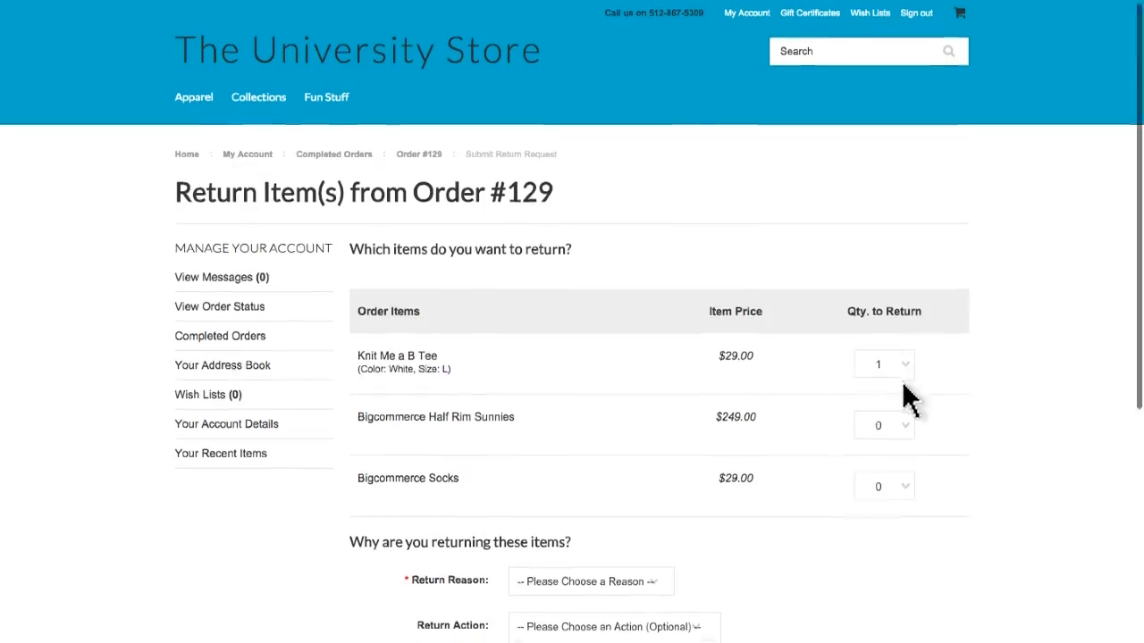
{"action": "scroll", "coordinate": [909, 400], "scroll_direction": "down", "scroll_amount": 4}
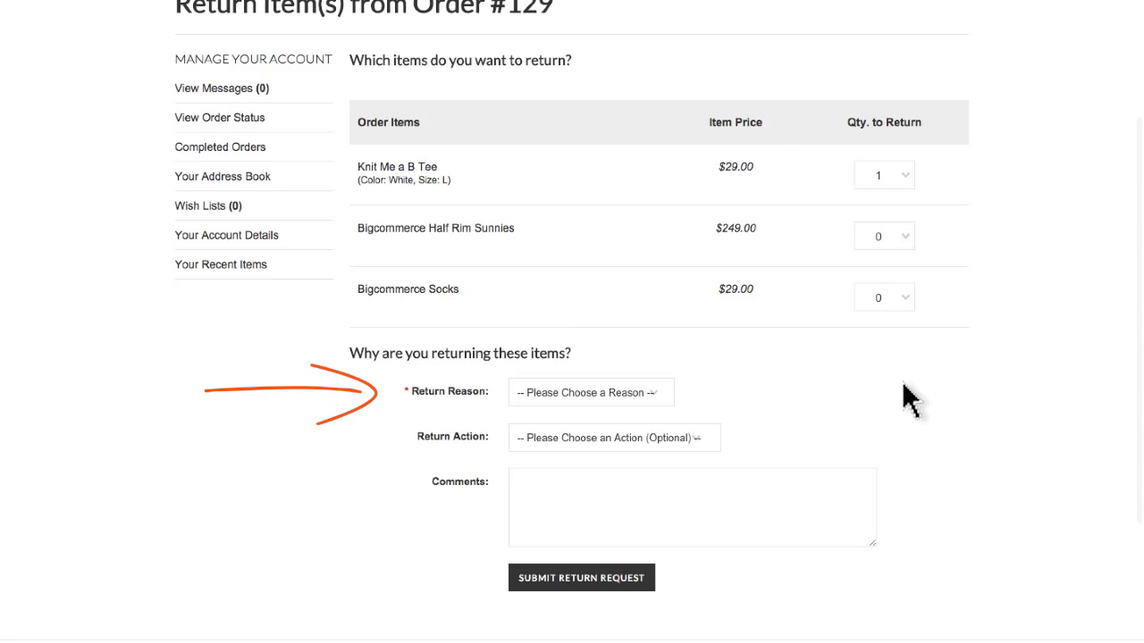
{"action": "left_click", "coordinate": [662, 409]}
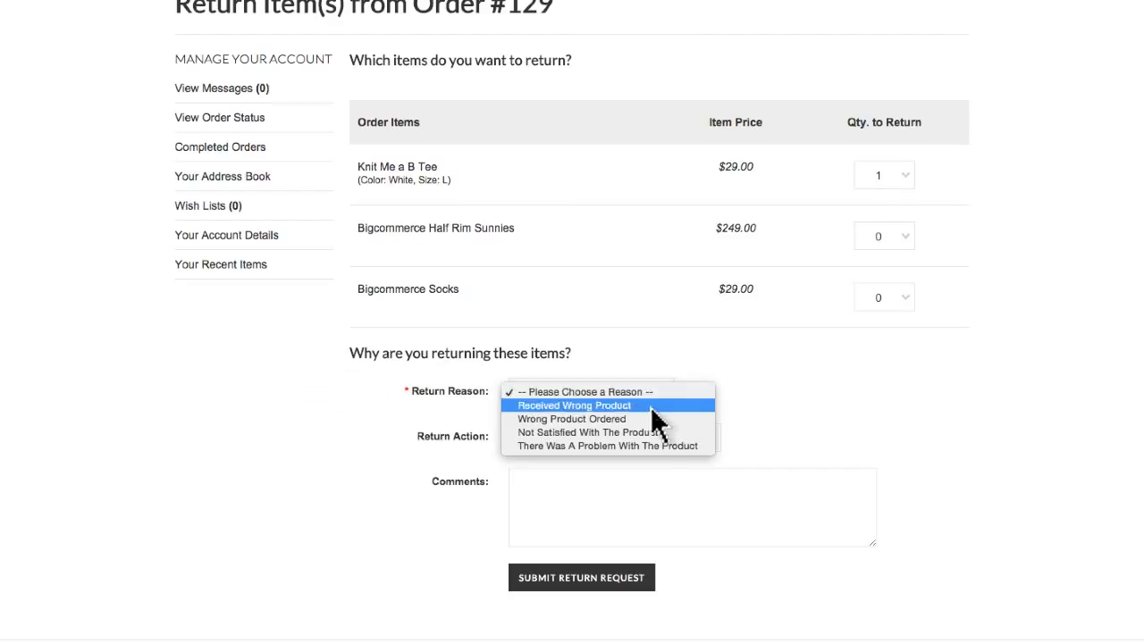
{"action": "left_click", "coordinate": [626, 433]}
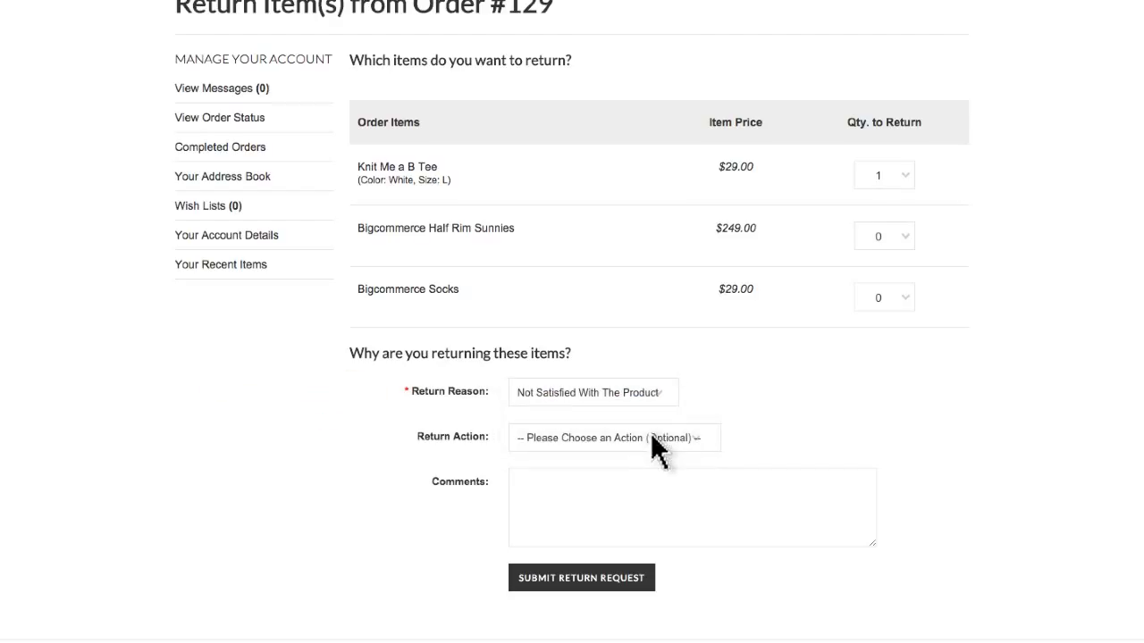
{"action": "left_click", "coordinate": [696, 440]}
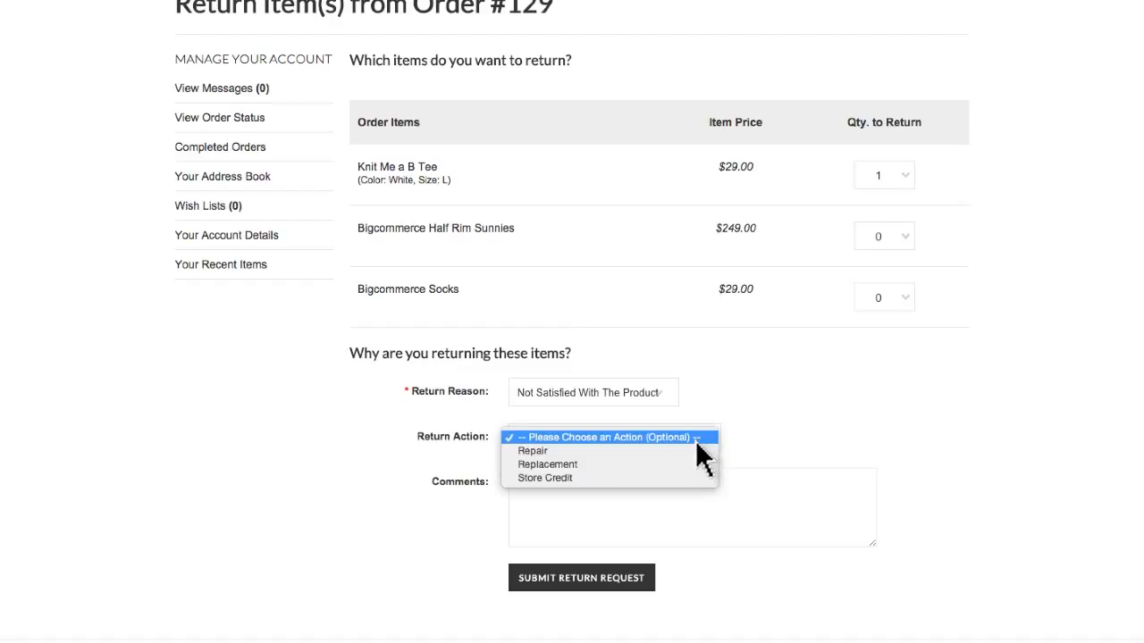
{"action": "left_click", "coordinate": [695, 481]}
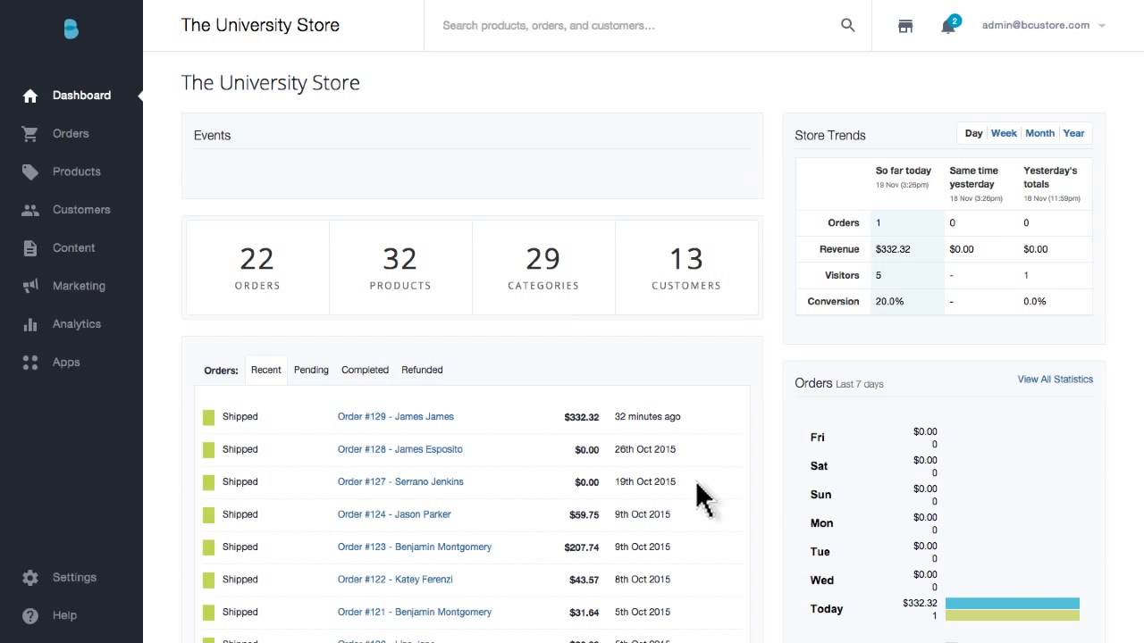
Step: In the store's Returns settings, enter instructions "Please return your invoice with the returned items. If you no longer have it please message us and we'll resend it."
{"action": "left_click", "coordinate": [73, 579]}
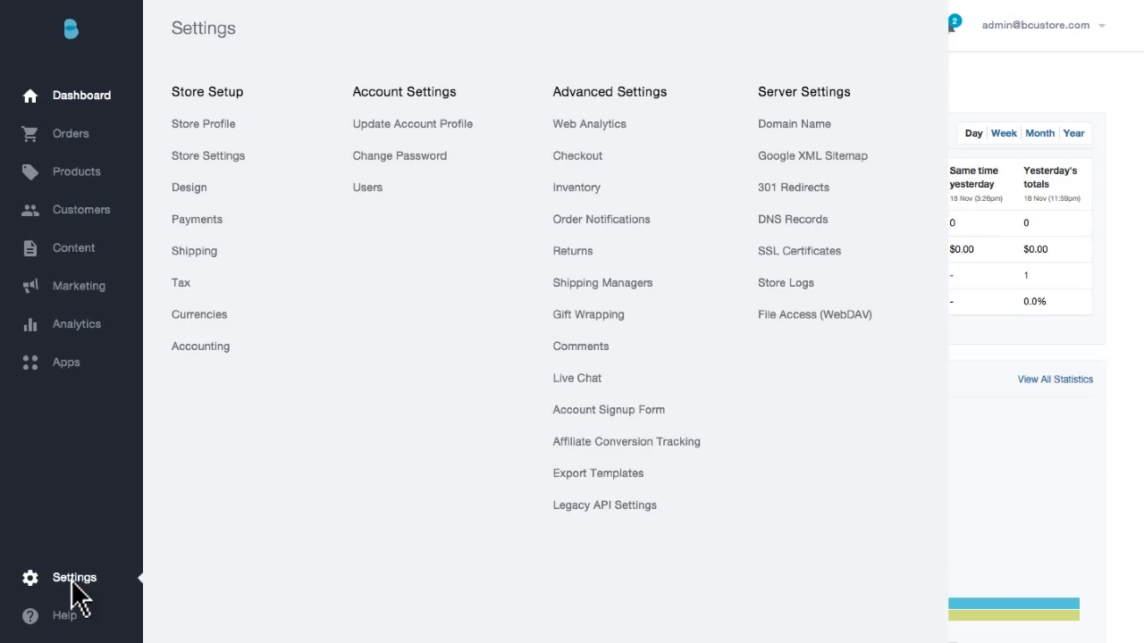
{"action": "left_click", "coordinate": [572, 252]}
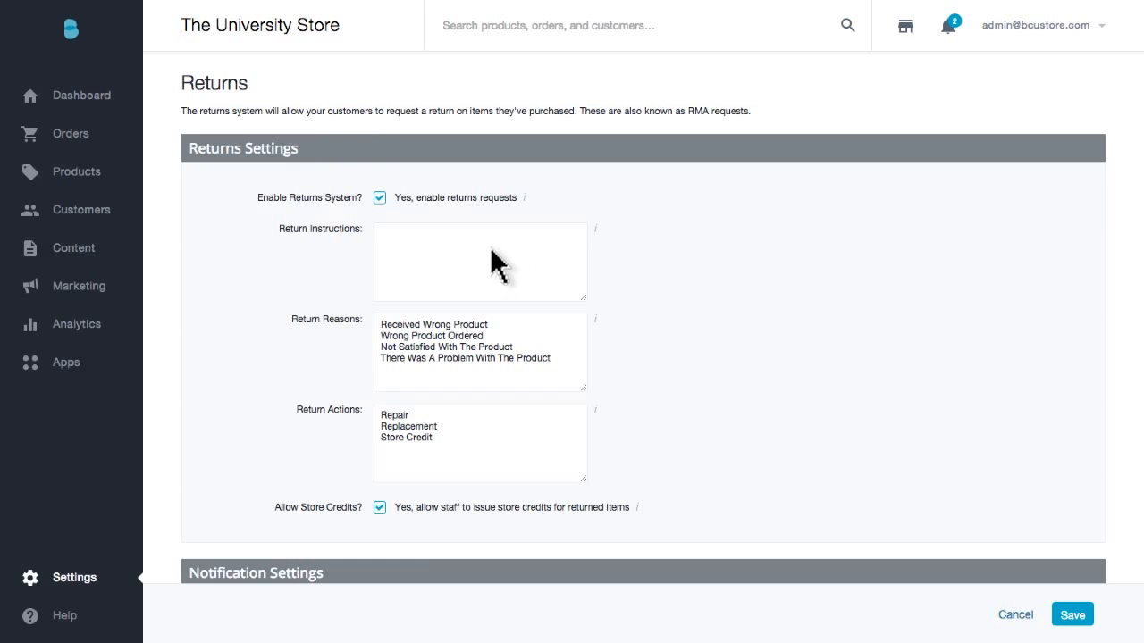
{"action": "left_click", "coordinate": [407, 259]}
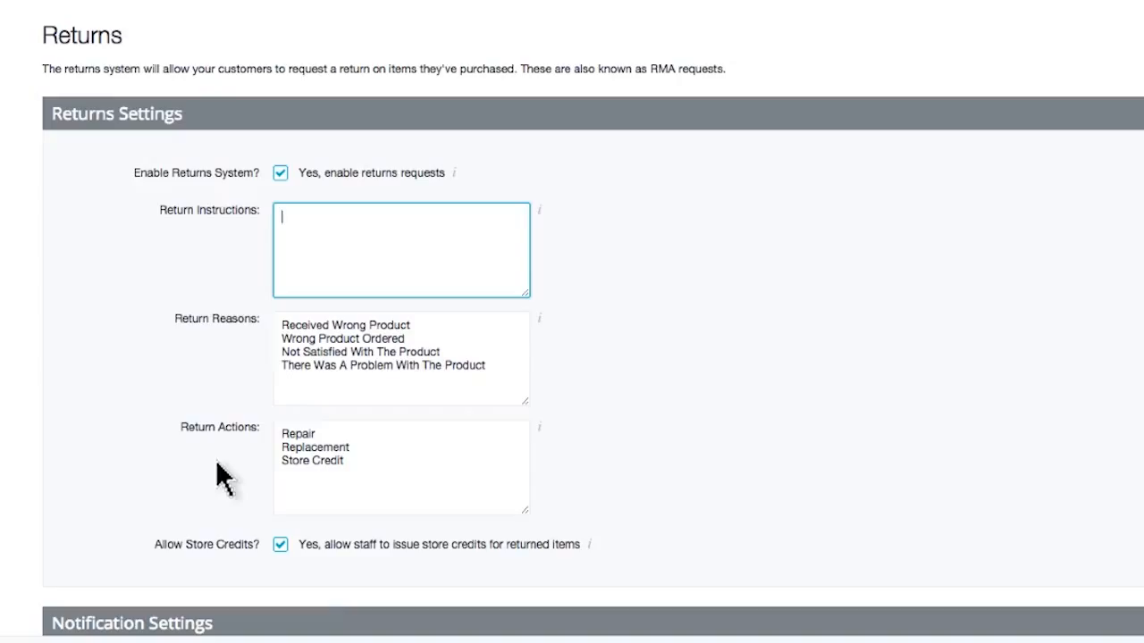
{"action": "type", "text": "Please return your invoice"}
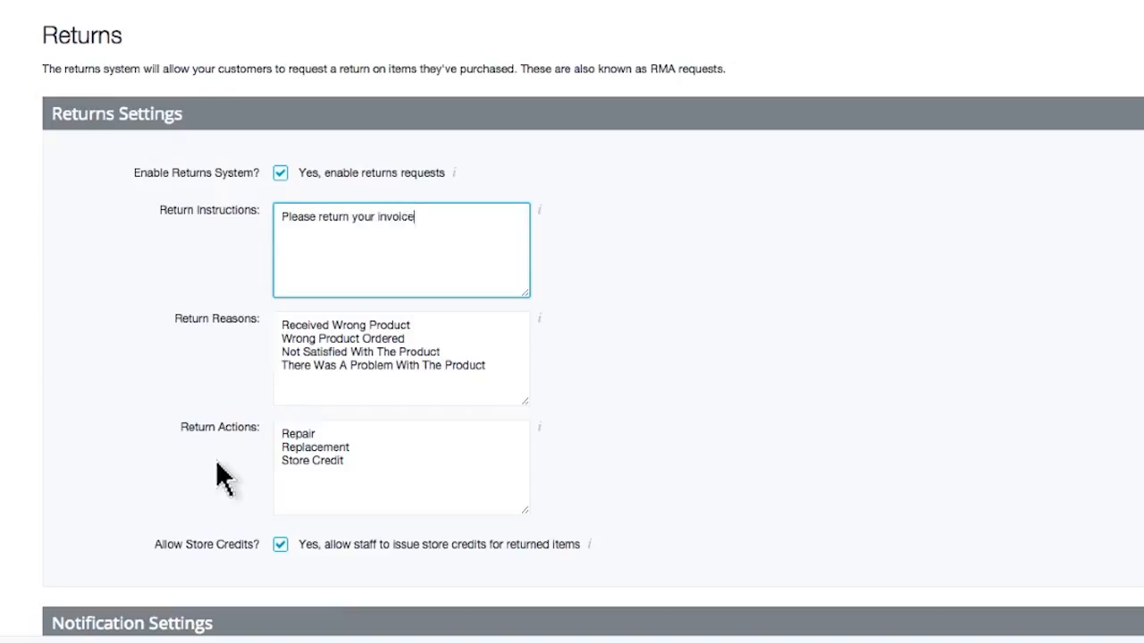
{"action": "type", "text": " with the returned items.  If you "}
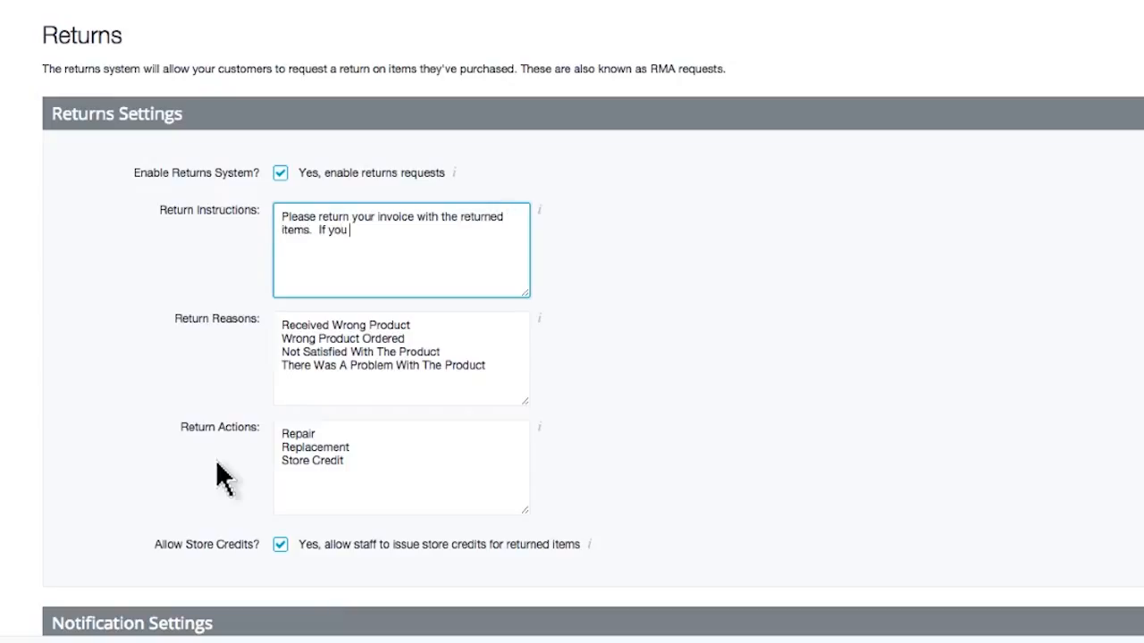
{"action": "type", "text": "no longer have it pl"}
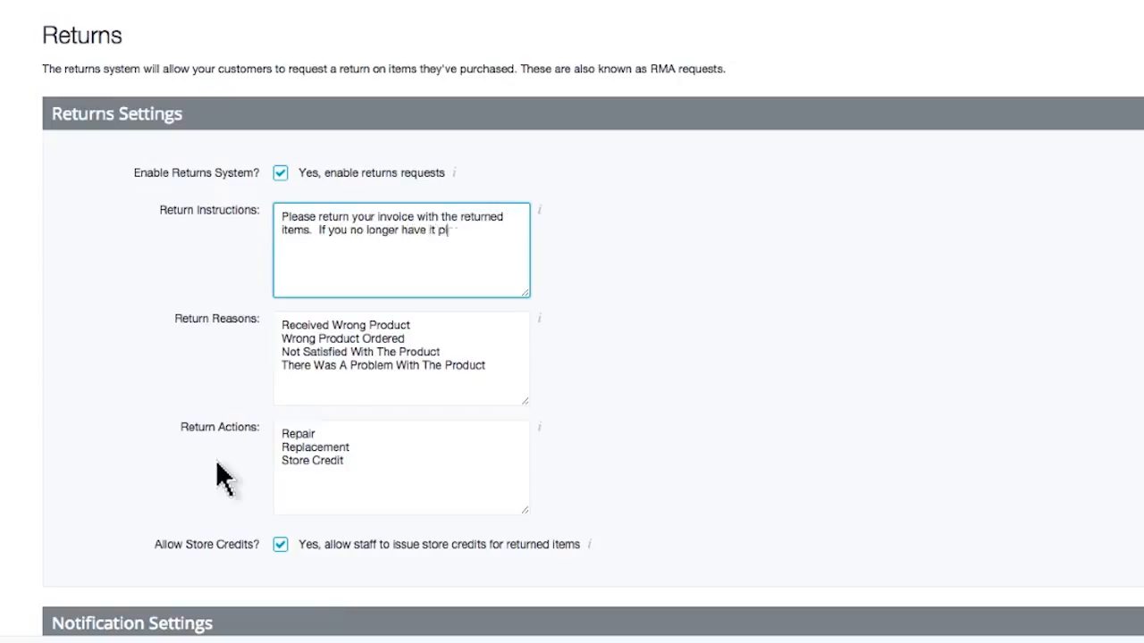
{"action": "type", "text": "ease message us and we'll resend i"}
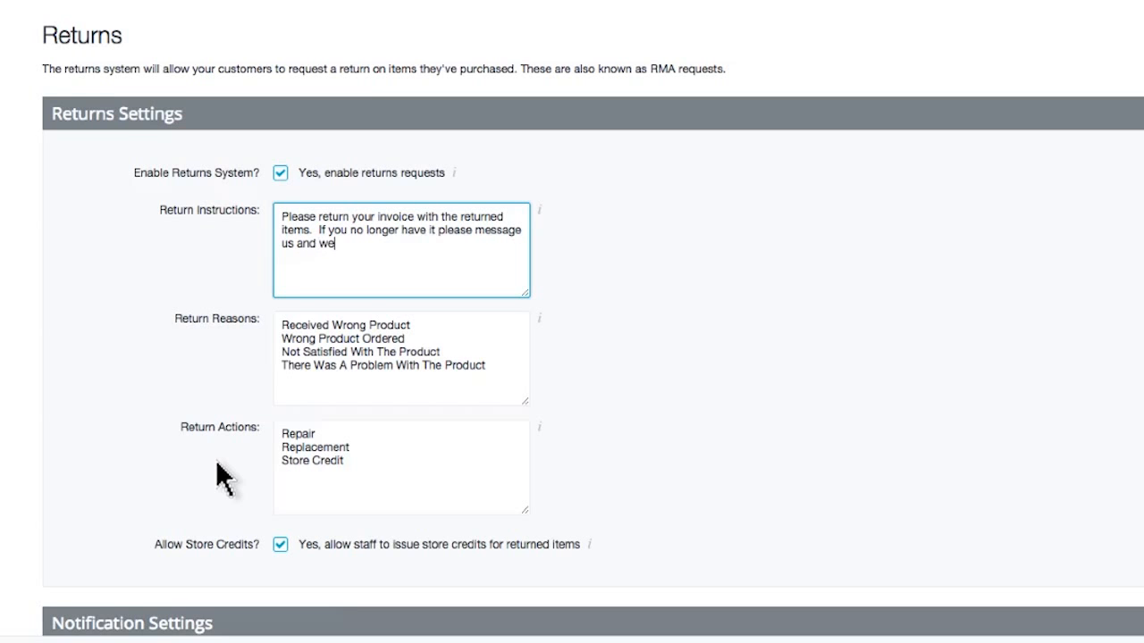
{"action": "type", "text": "t."}
{"action": "left_click", "coordinate": [219, 476]}
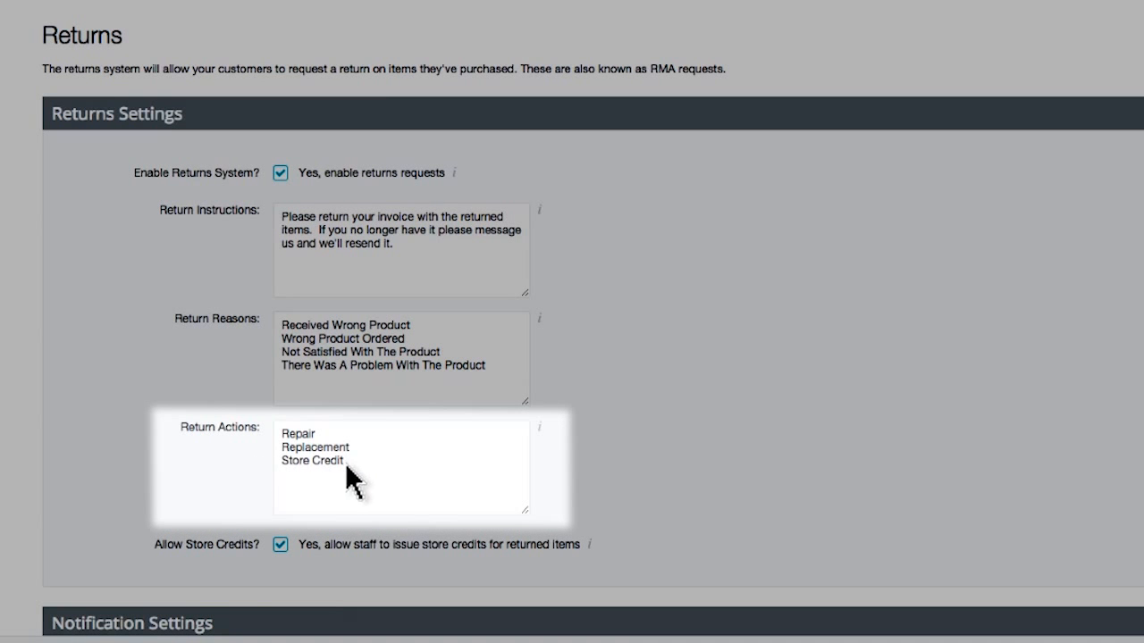
Step: Add Refund as a new line at the end of the available return actions
{"action": "left_click", "coordinate": [346, 464]}
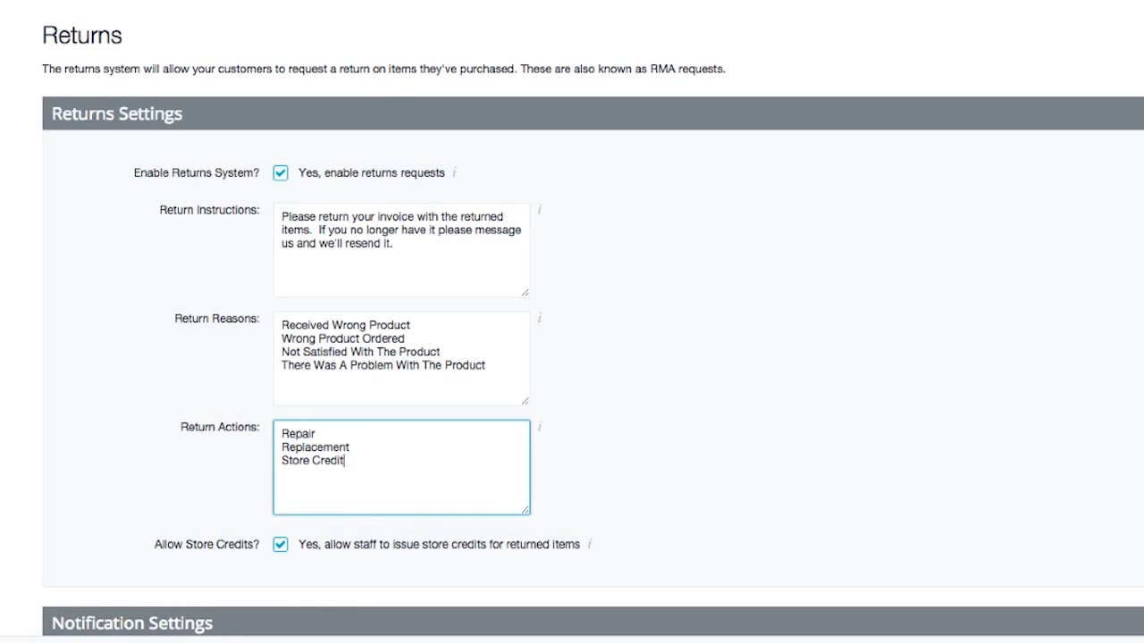
{"action": "key", "text": "Return"}
{"action": "type", "text": "Refund"}
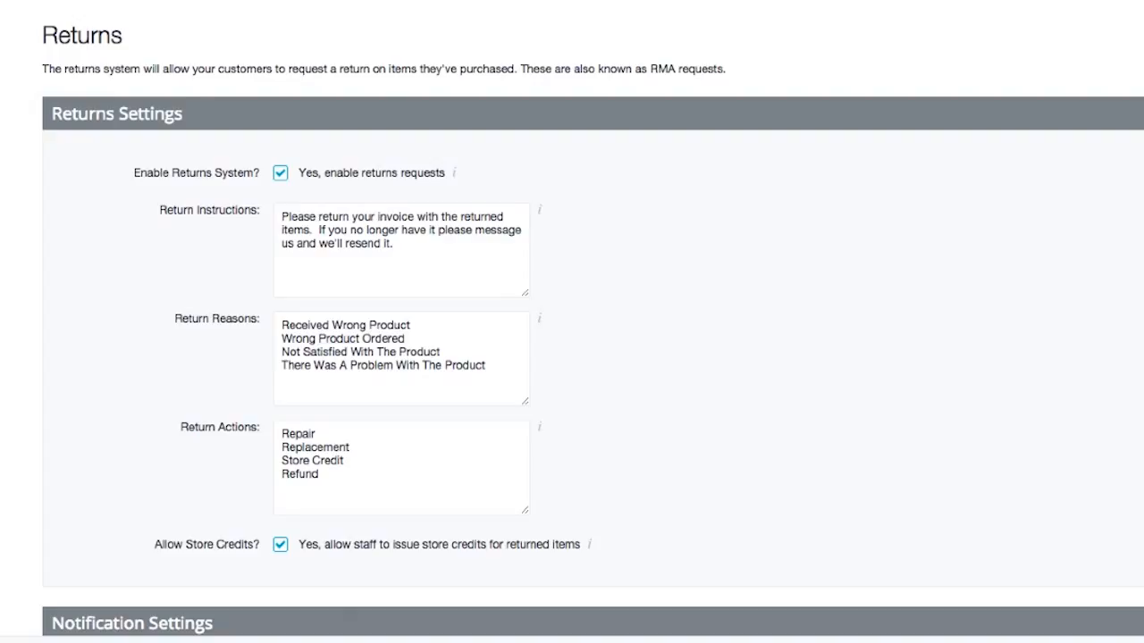
{"action": "scroll", "coordinate": [572, 322], "scroll_direction": "down", "scroll_amount": 5}
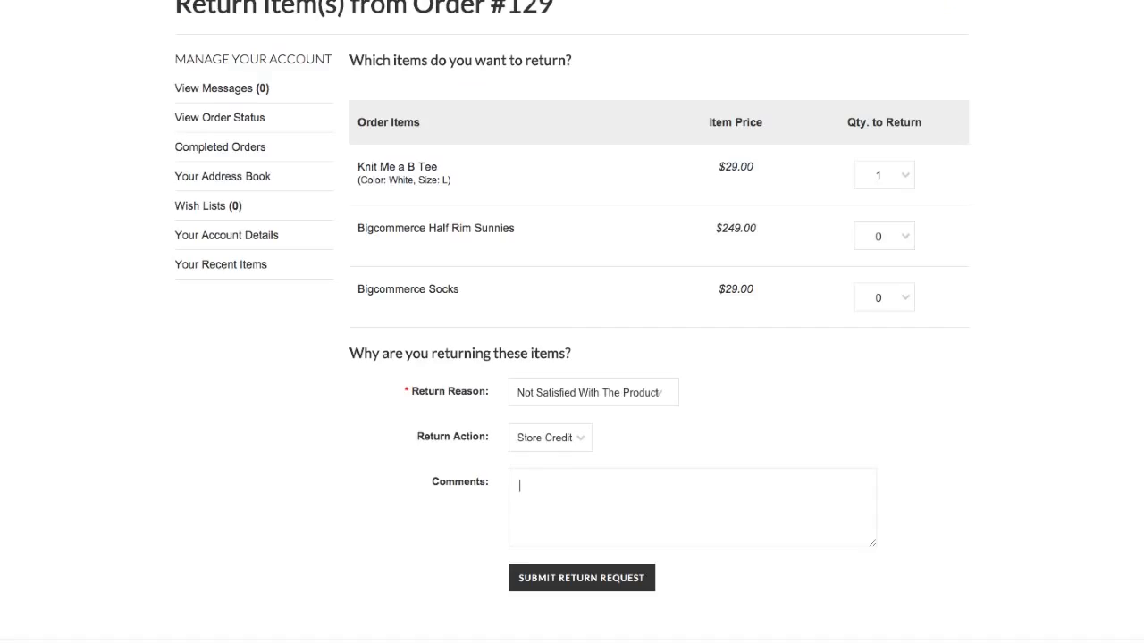
Step: Enter the comment "Not a good fit." on the storefront return form and submit the return request
{"action": "type", "text": "Not a good fit."}
{"action": "left_click", "coordinate": [580, 585]}
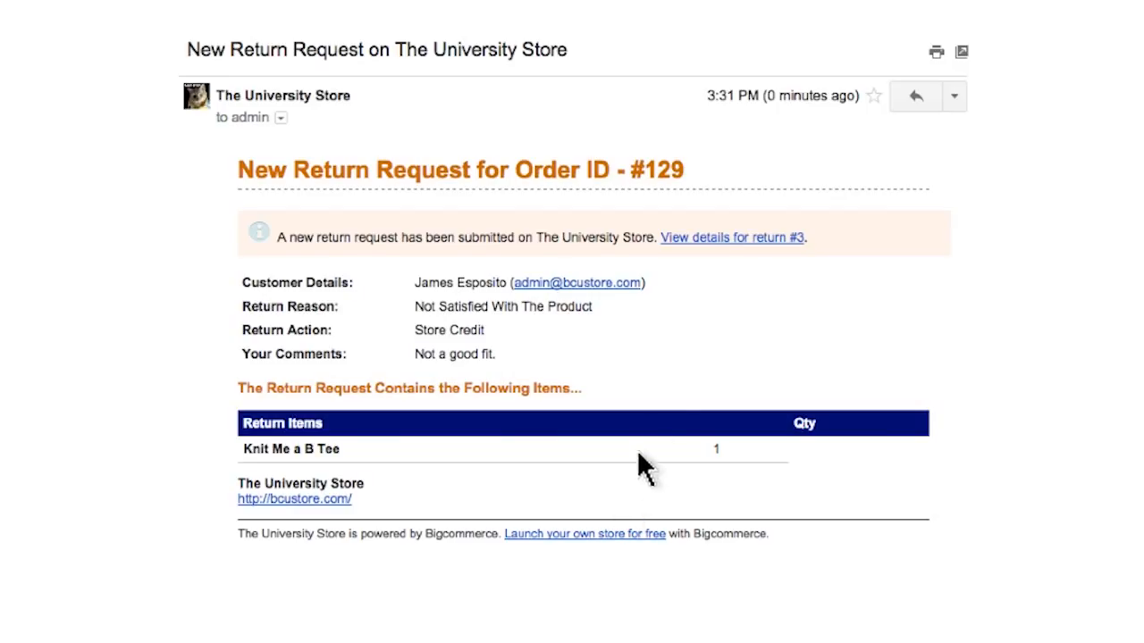
Step: Open the return requests from the notification email, expand the Knit Me a B Tee return and set its status to Return Authorized
{"action": "left_click", "coordinate": [729, 237]}
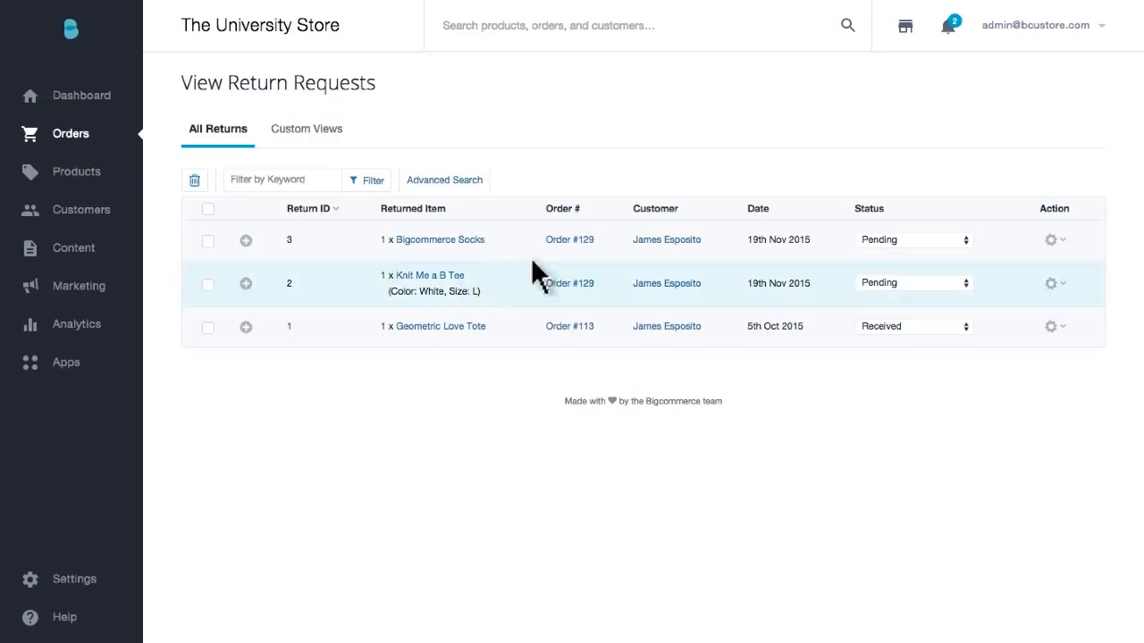
{"action": "left_click", "coordinate": [246, 284]}
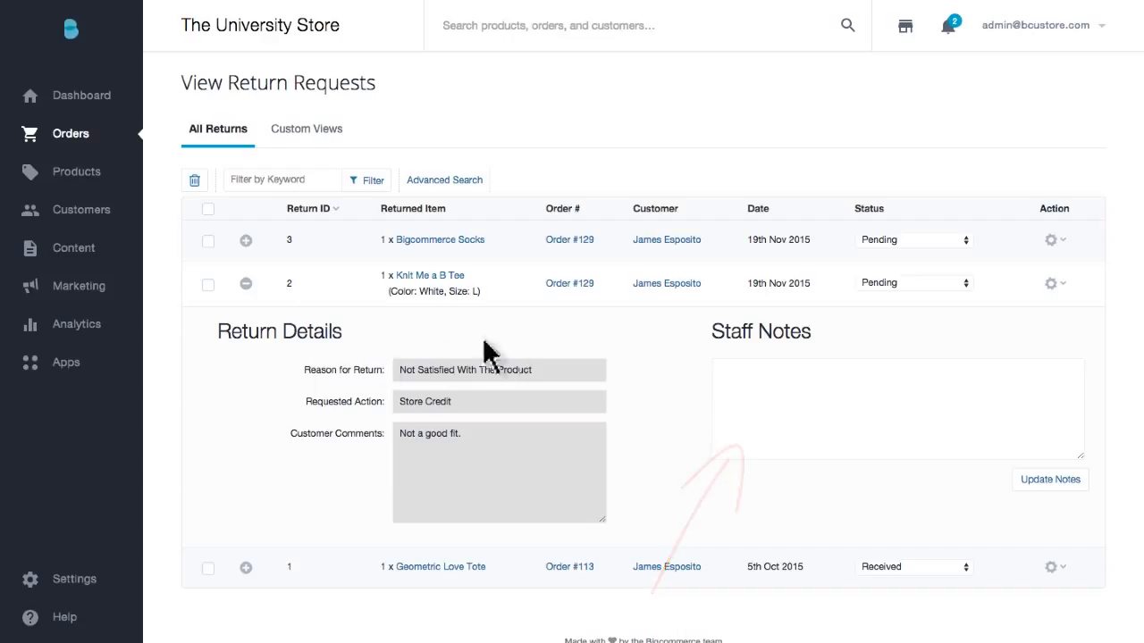
{"action": "left_click", "coordinate": [967, 288]}
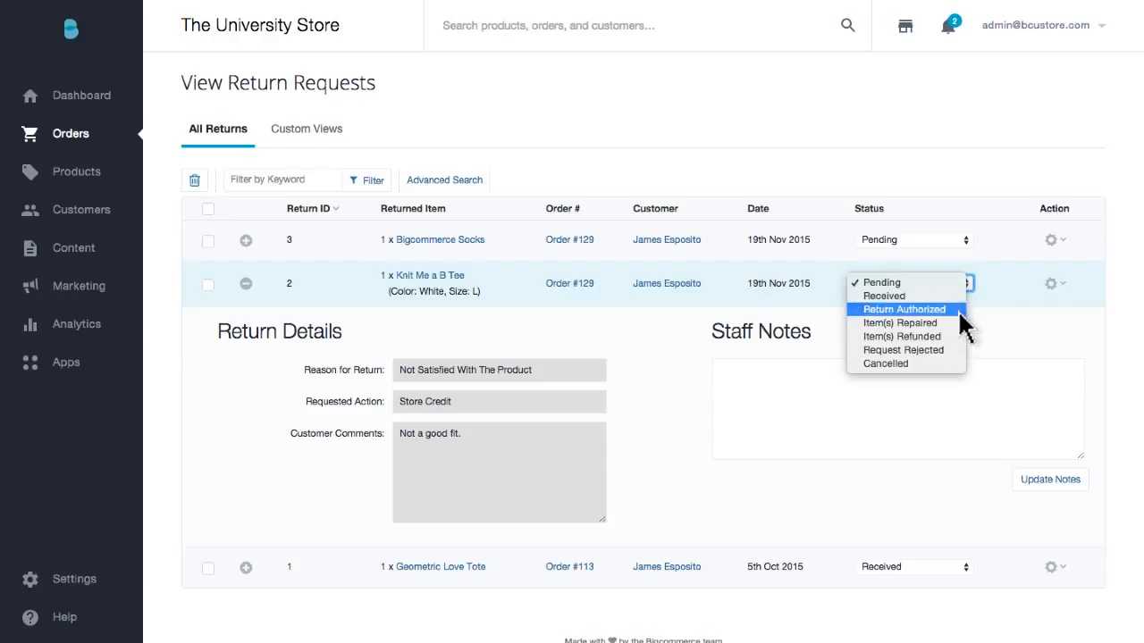
{"action": "left_click", "coordinate": [960, 310]}
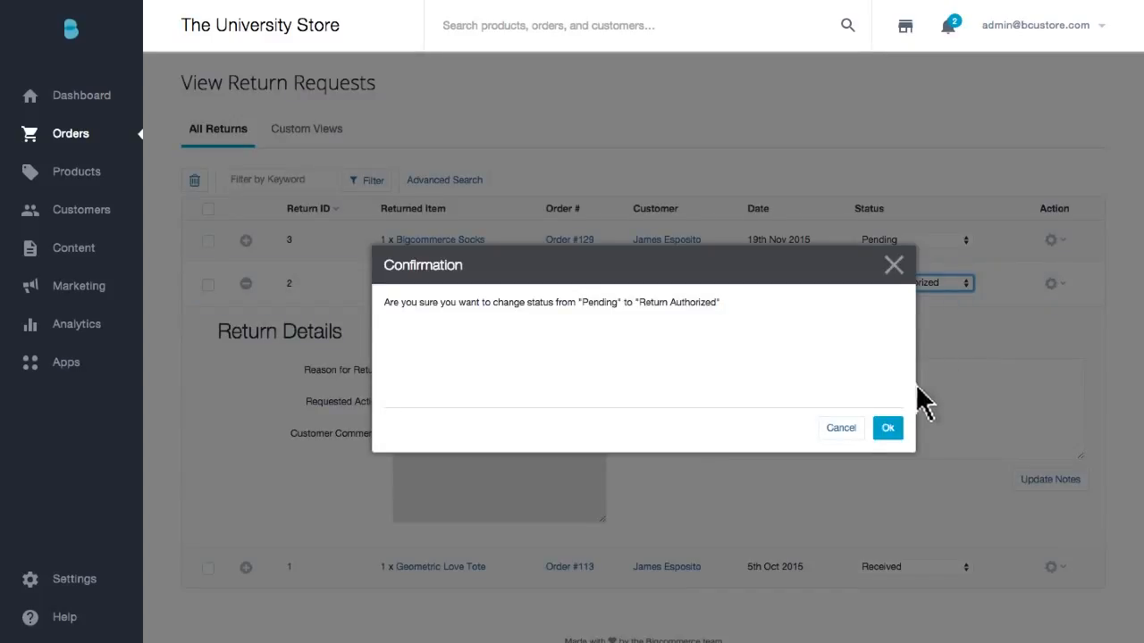
{"action": "left_click", "coordinate": [887, 428]}
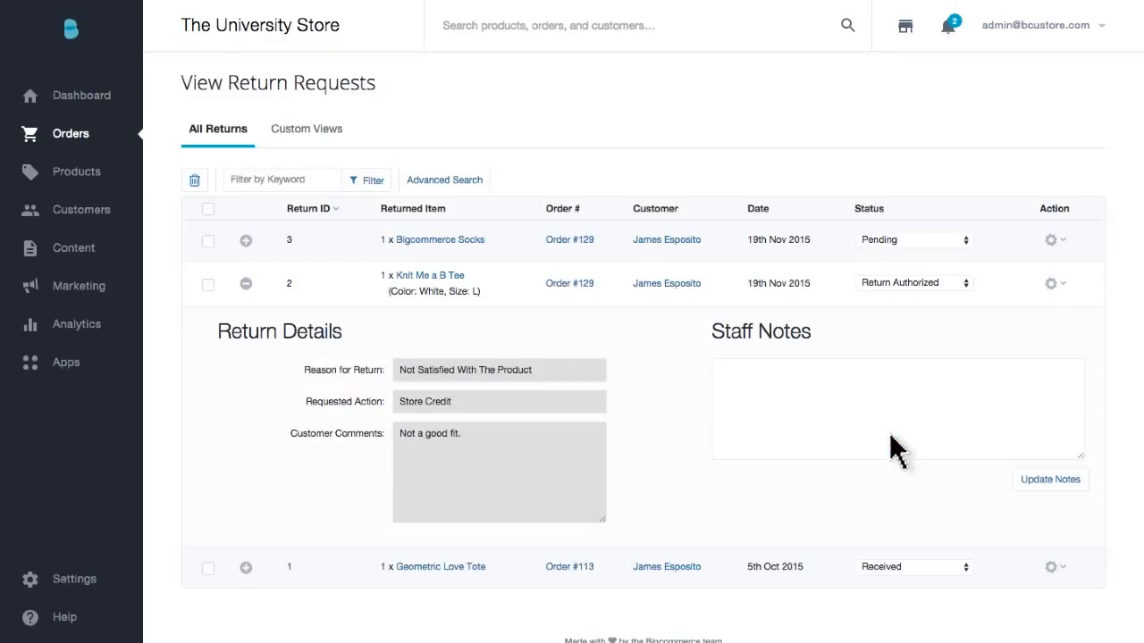
Step: Issue store credit to the customer for the Knit Me a B Tee return and confirm it
{"action": "left_click", "coordinate": [1060, 282]}
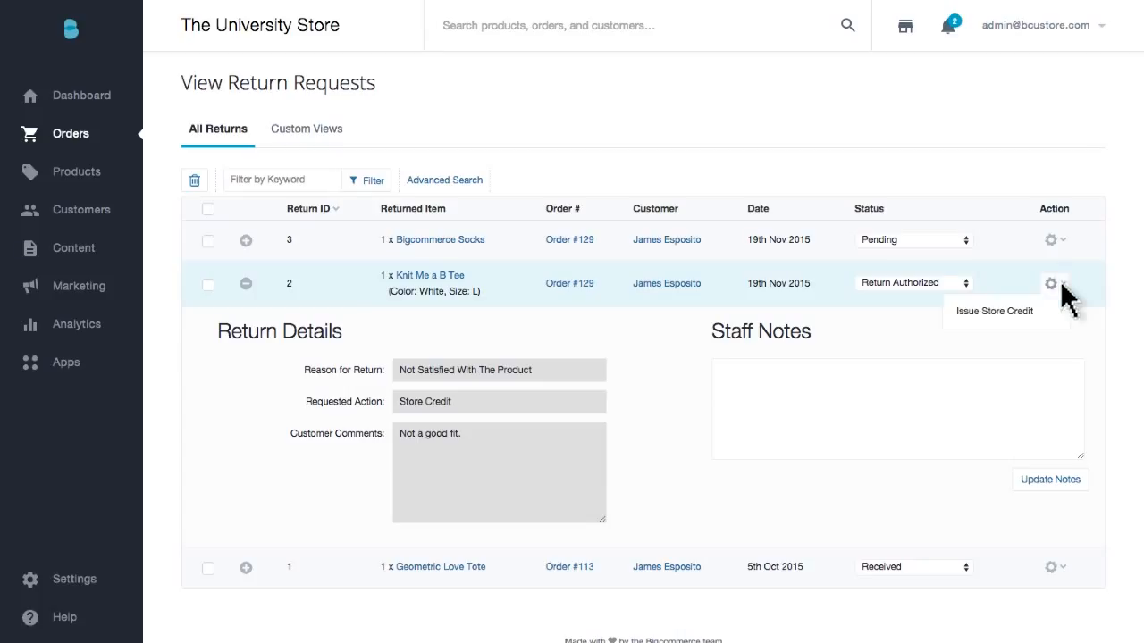
{"action": "left_click", "coordinate": [1055, 315]}
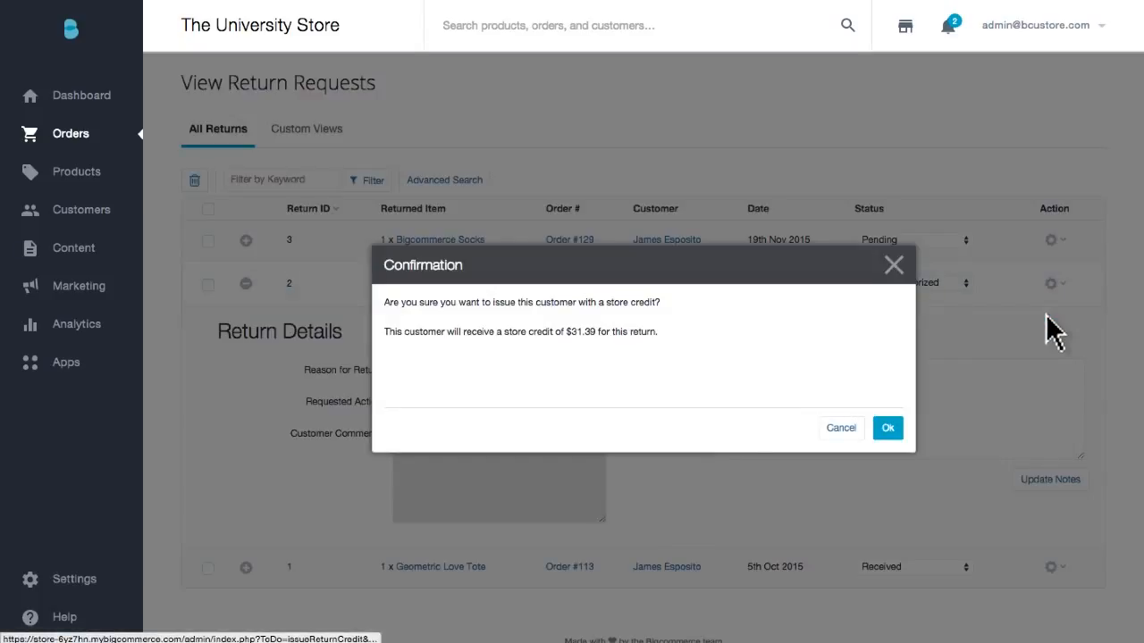
{"action": "left_click", "coordinate": [888, 427]}
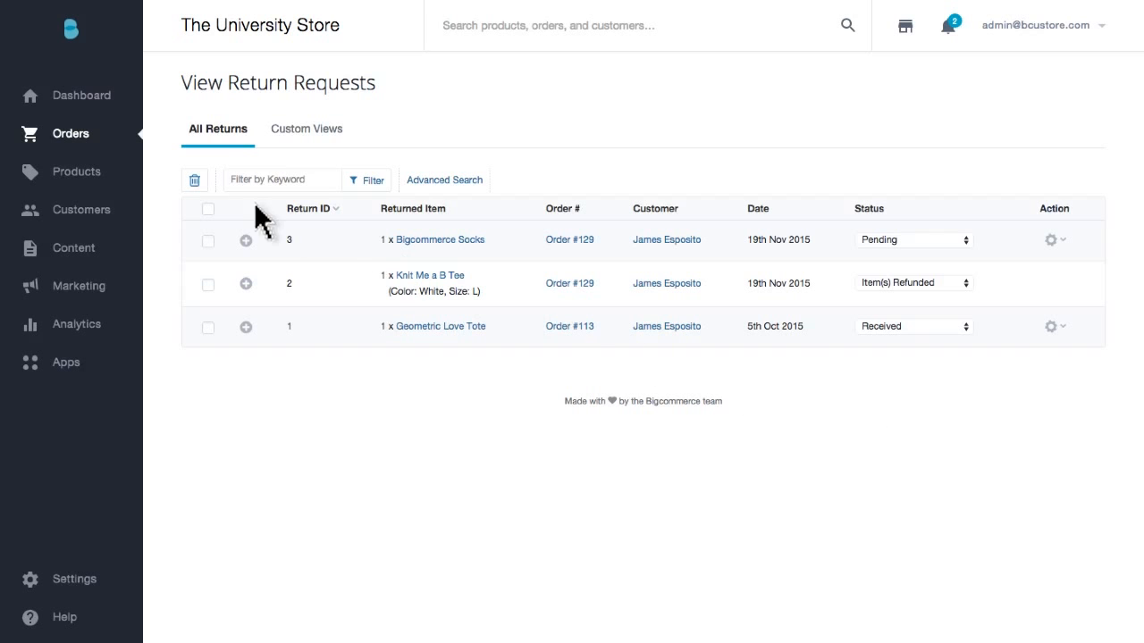
Step: Refund a partial amount of $31.74 on the 19th Nov 2015 order, with the items returned to inventory
{"action": "mouse_move", "coordinate": [76, 143]}
{"action": "left_click", "coordinate": [184, 90]}
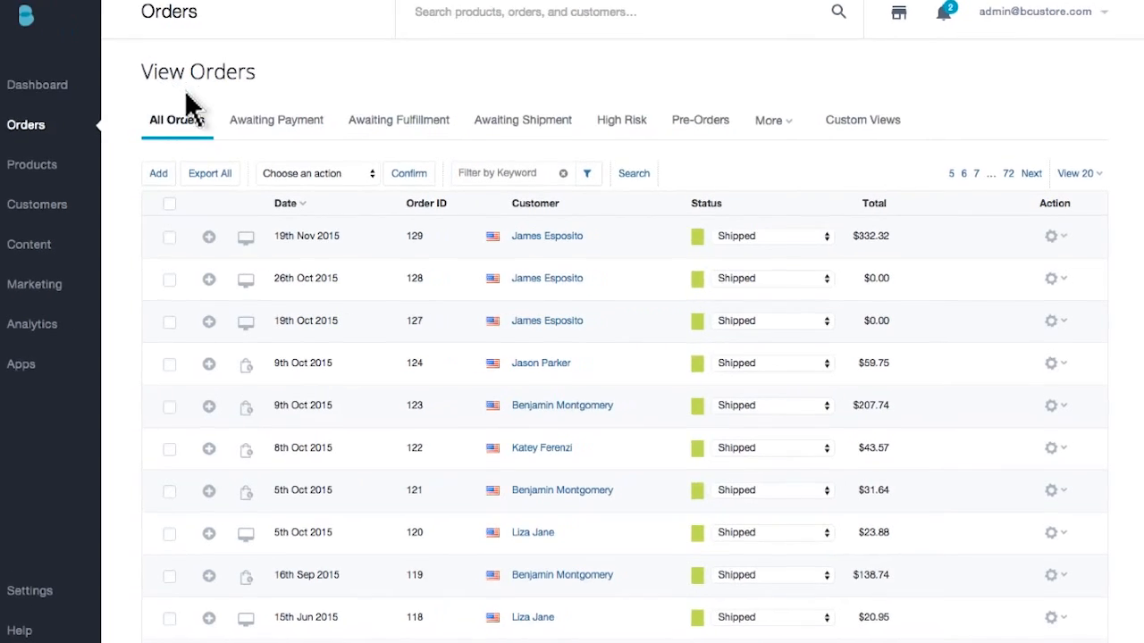
{"action": "left_click", "coordinate": [1054, 223]}
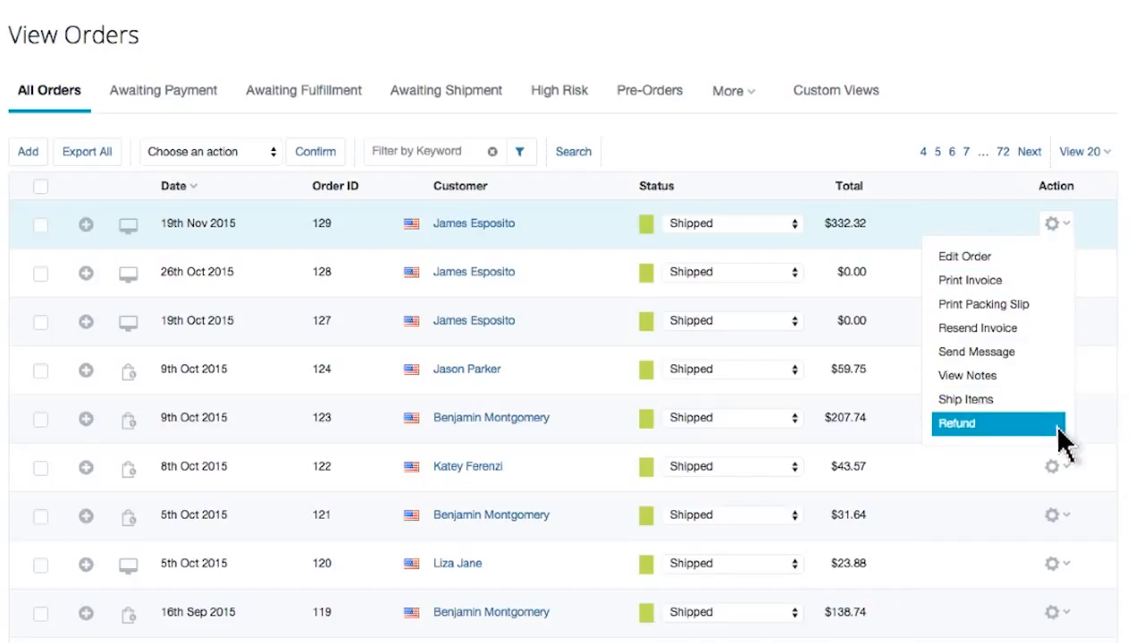
{"action": "left_click", "coordinate": [992, 424]}
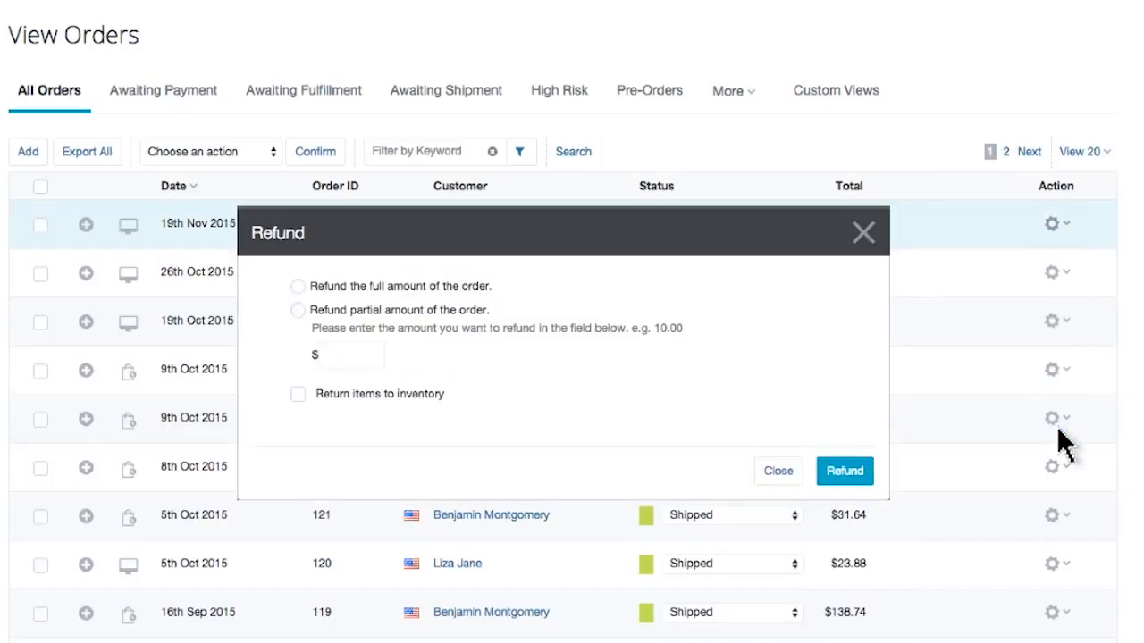
{"action": "left_click", "coordinate": [297, 310]}
{"action": "left_click", "coordinate": [327, 362]}
{"action": "type", "text": "31."}
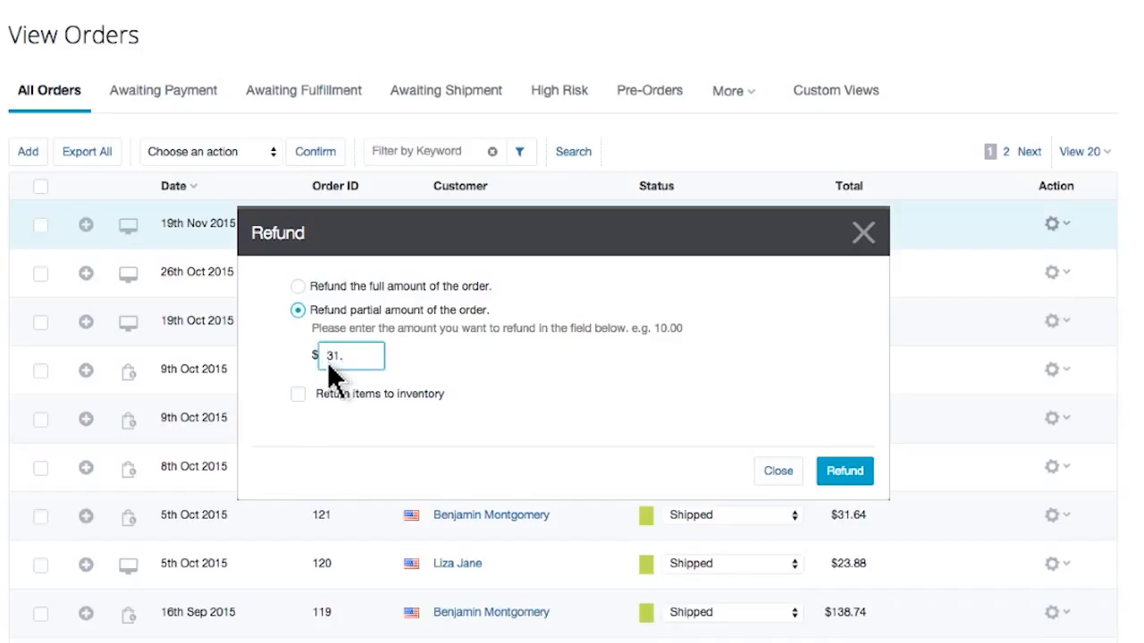
{"action": "type", "text": "74"}
{"action": "left_click", "coordinate": [298, 394]}
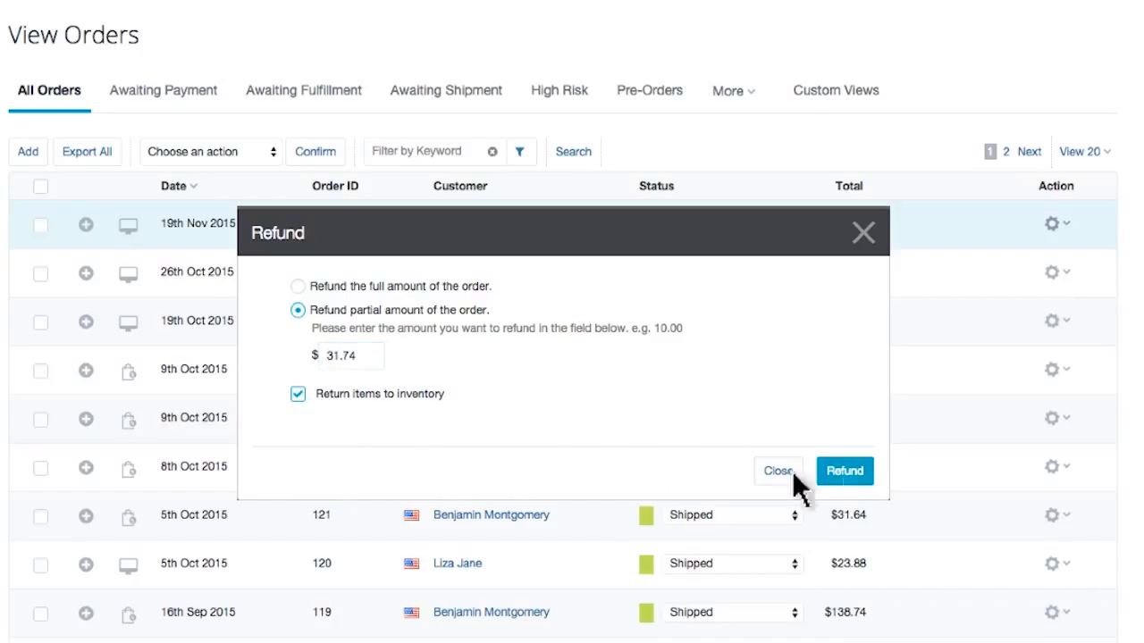